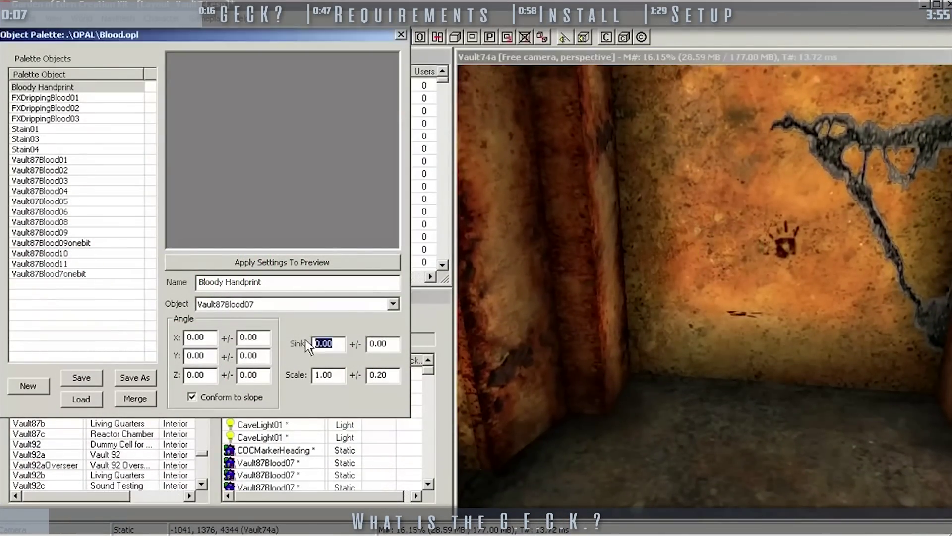
- Set the Object Palette sink to -1.00 and place another bloody handprint on the wall
type("-1.00")
left_click(282, 262)
left_click(697, 263)
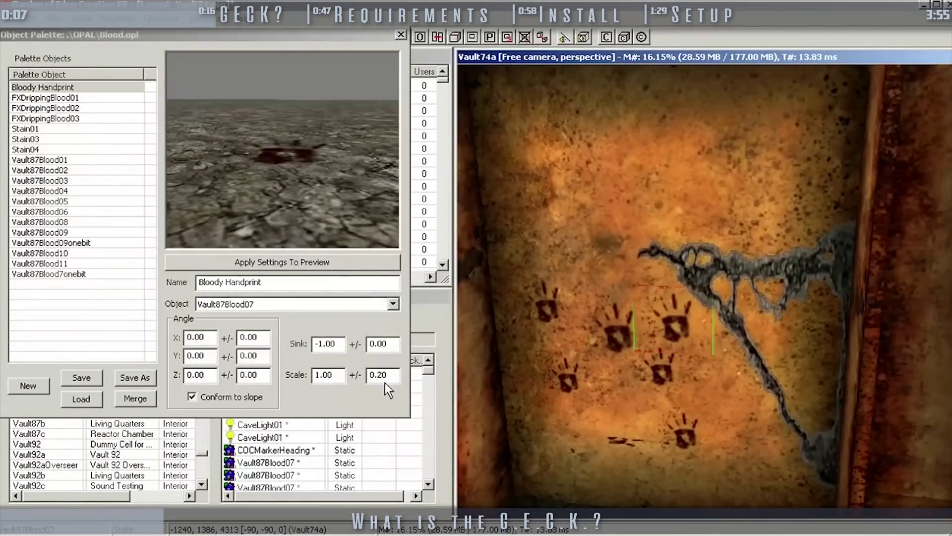
scroll(667, 227, "up", 5)
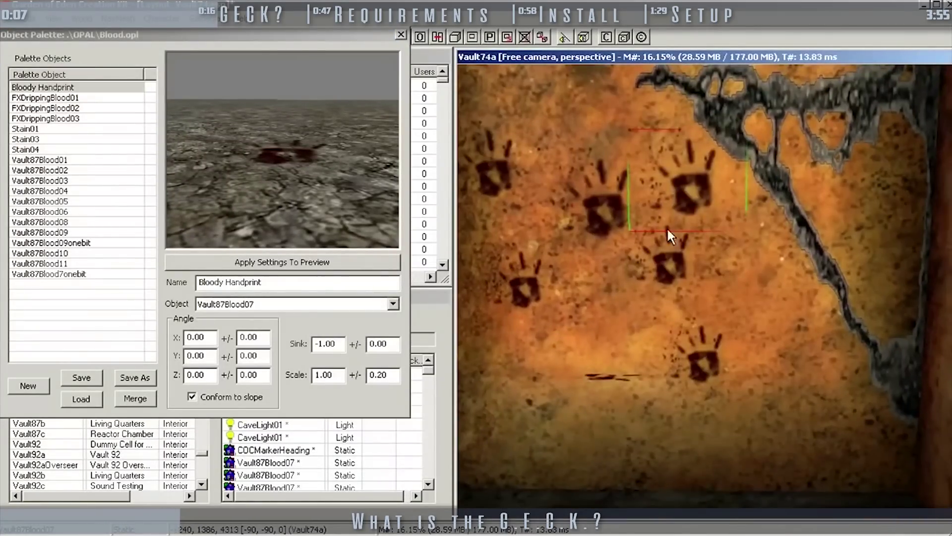
scroll(320, 233, "up", 3)
left_click(292, 255)
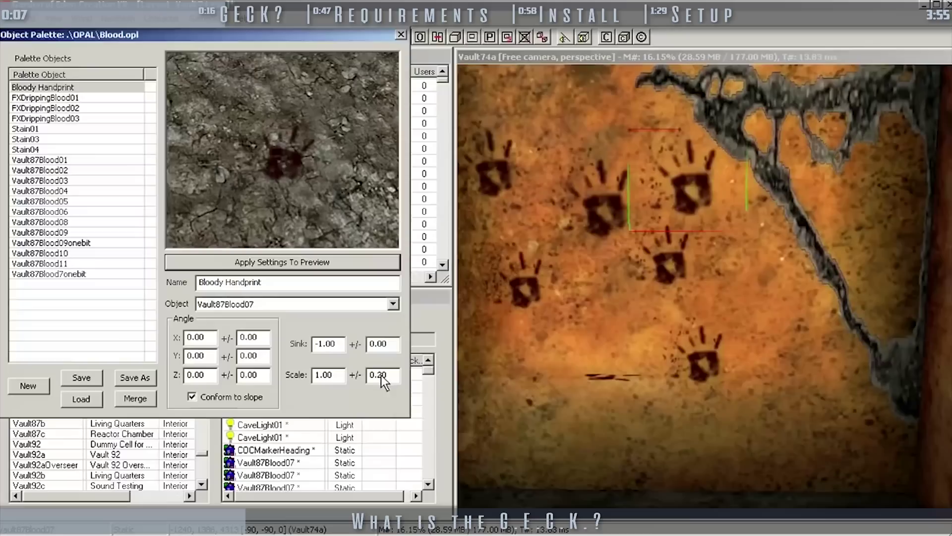
scroll(663, 283, "down", 5)
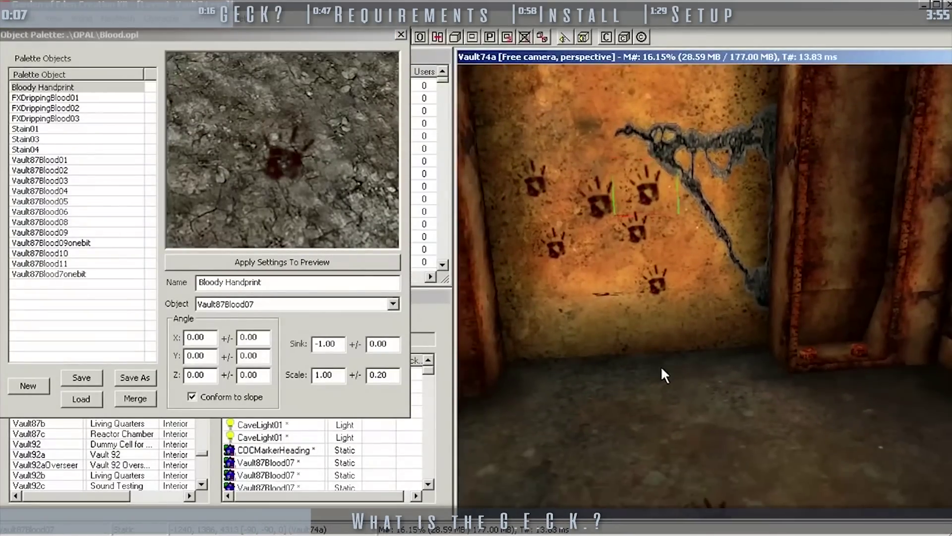
- Load the RandomClutter palette and place four cameras on the room floor
left_click(81, 399)
double_click(410, 106)
left_click(129, 222)
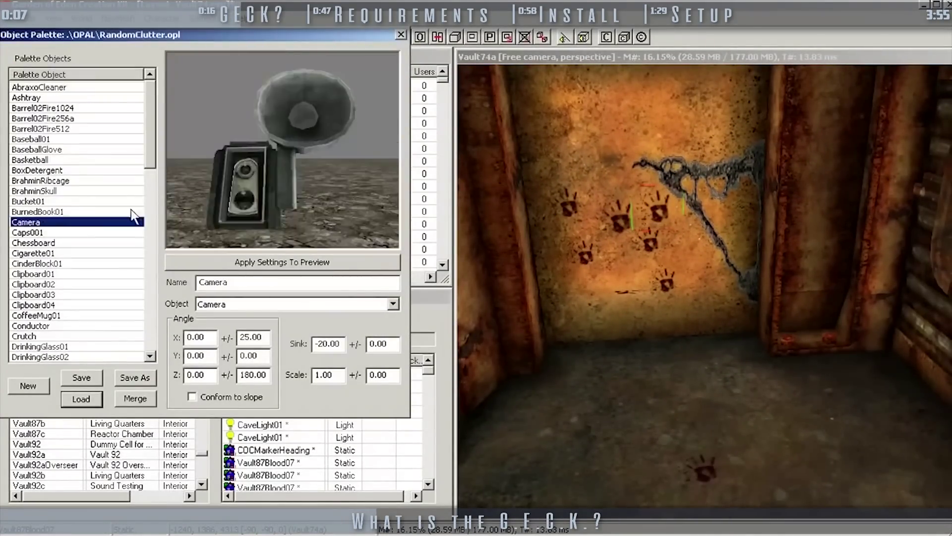
middle_click_drag(643, 496, 643, 423)
left_click(527, 399, "ctrl")
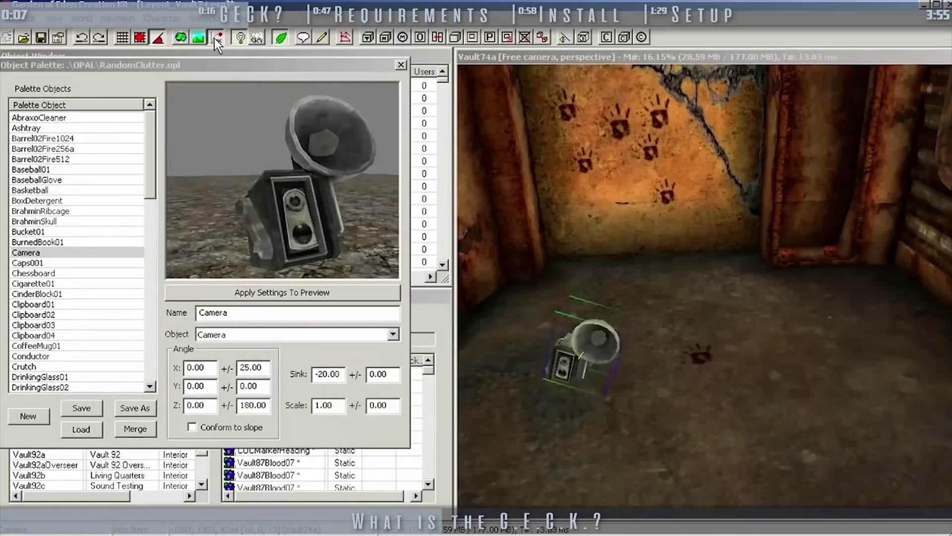
left_click(701, 311, "ctrl")
left_click(715, 264, "ctrl")
left_click(659, 320, "ctrl")
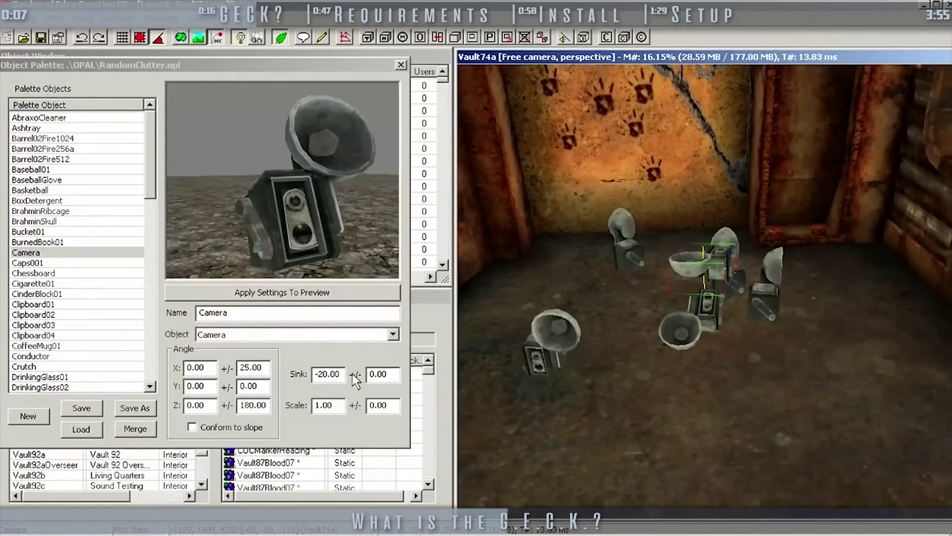
- Change the X angle variance from 25.00 to 0 and look over the placed cameras
double_click(253, 368)
type("0")
left_click(264, 293)
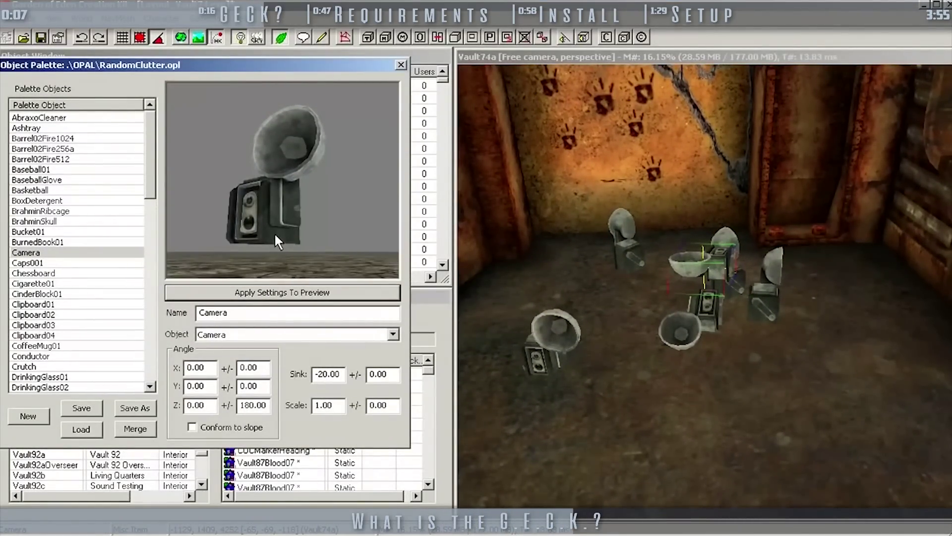
left_click(756, 368)
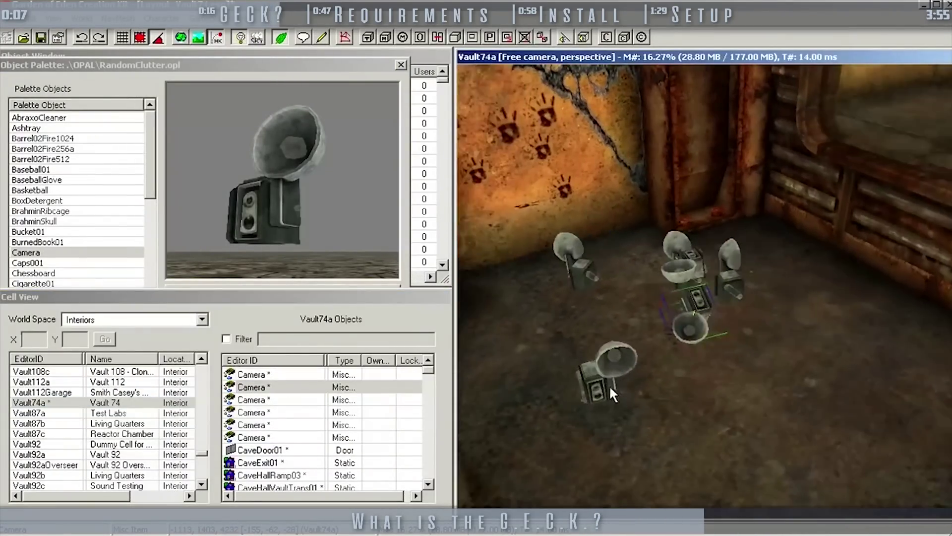
middle_click_drag(614, 395, 576, 317)
middle_click_drag(656, 371, 620, 357)
- Add BobbleheadPlacedAGL to the object palette and place a bobblehead on the floor
left_click(30, 190)
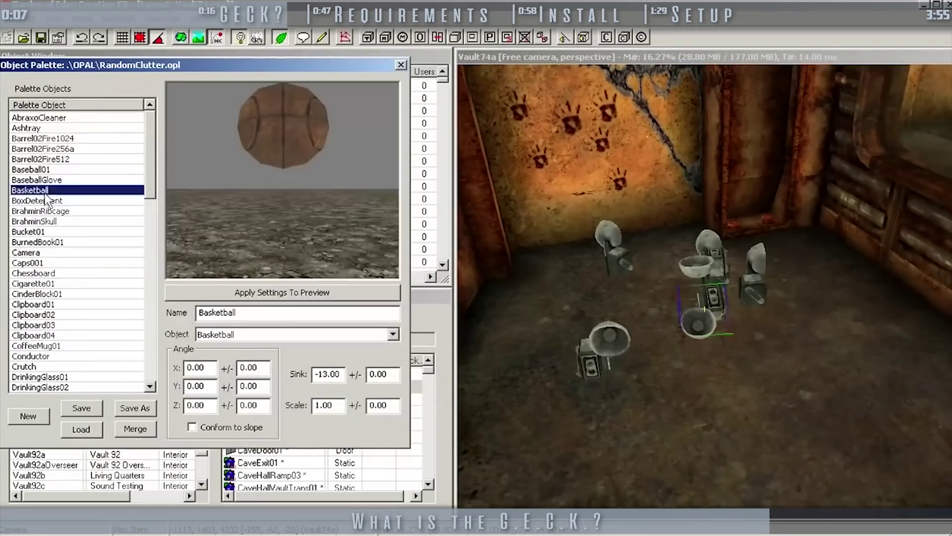
left_click(32, 294)
left_click(35, 345)
left_click_drag(317, 183, 286, 239)
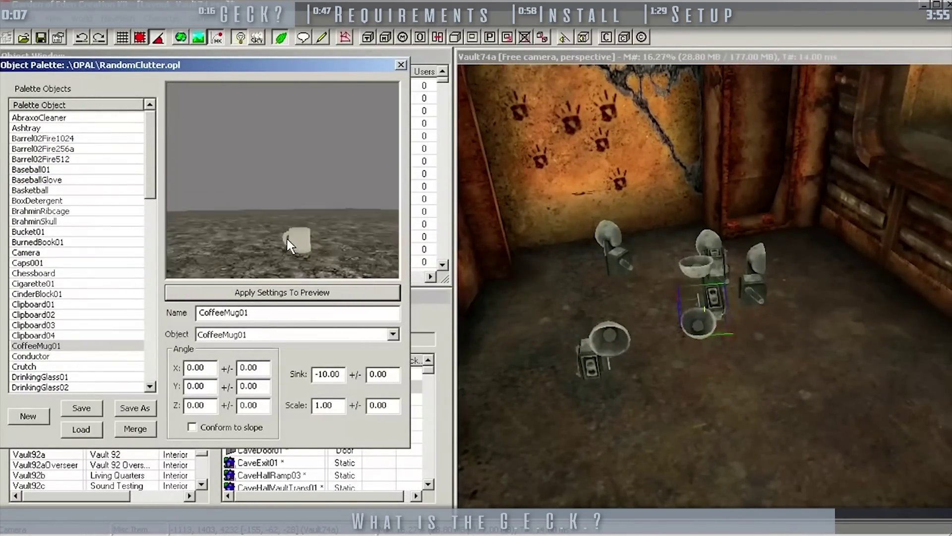
left_click_drag(208, 64, 610, 49)
left_click(242, 203)
left_click_drag(241, 203, 456, 181)
left_click(796, 349)
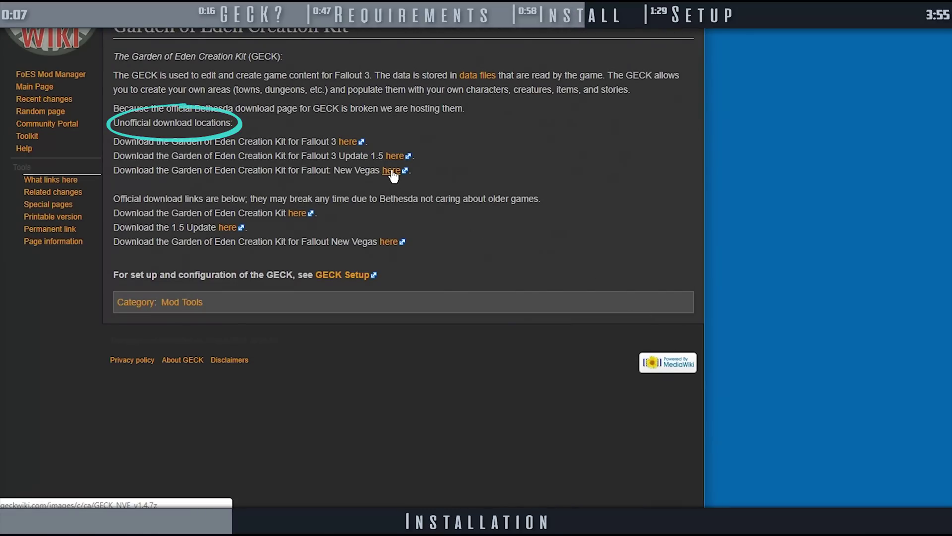
- Download GECK_NVE_v1.4.7z from the unofficial New Vegas link and open it from the download bar
left_click(391, 174)
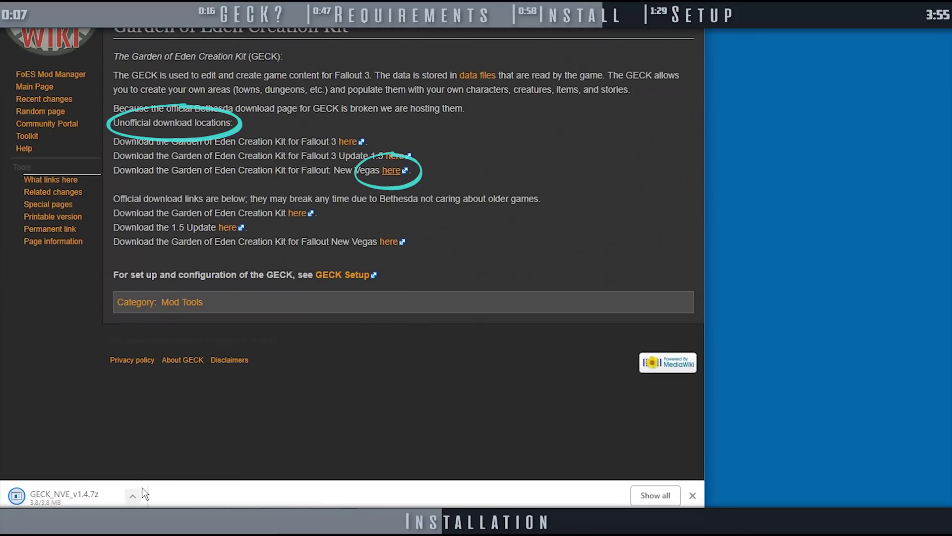
left_click(134, 495)
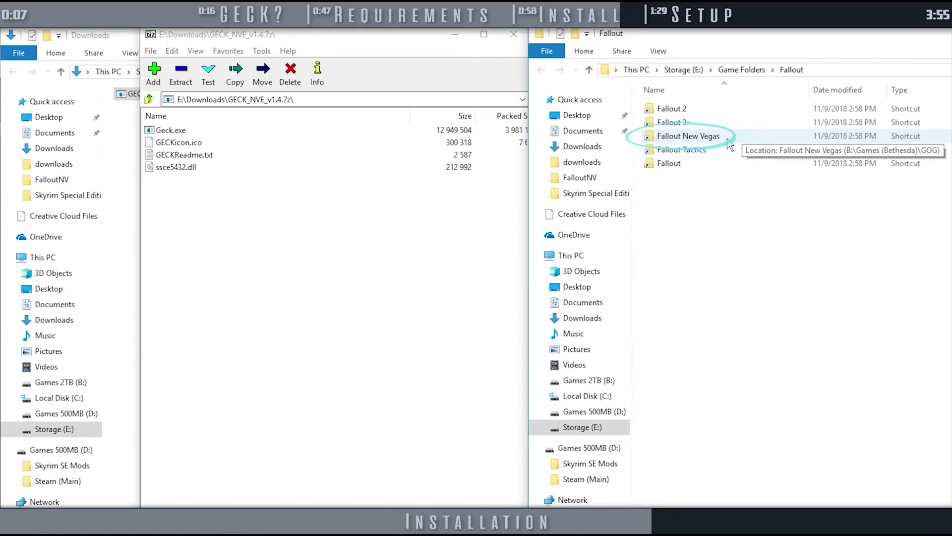
- Open the Fallout New Vegas folder and drop all four GECK archive files into it
double_click(727, 139)
left_click_drag(292, 259, 166, 134)
left_click_drag(166, 131, 163, 175)
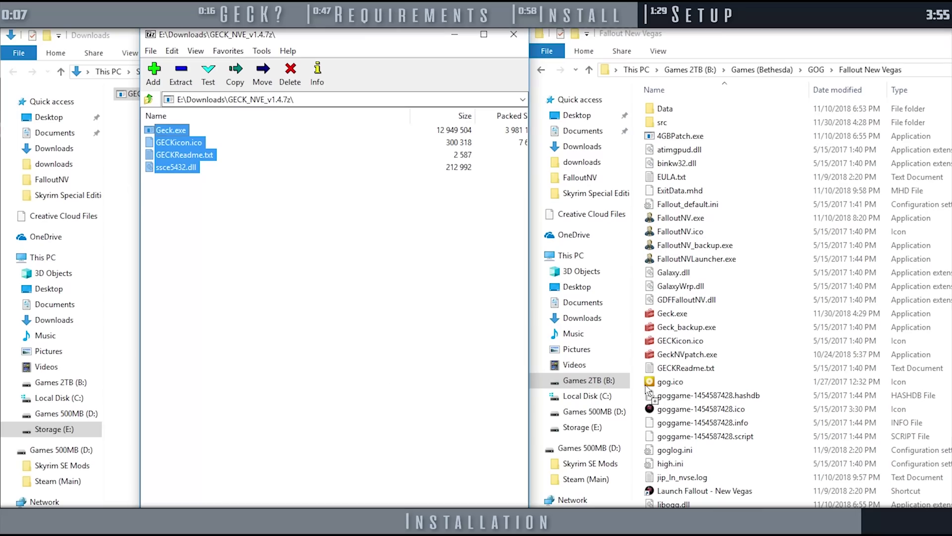
left_click_drag(647, 389, 737, 316)
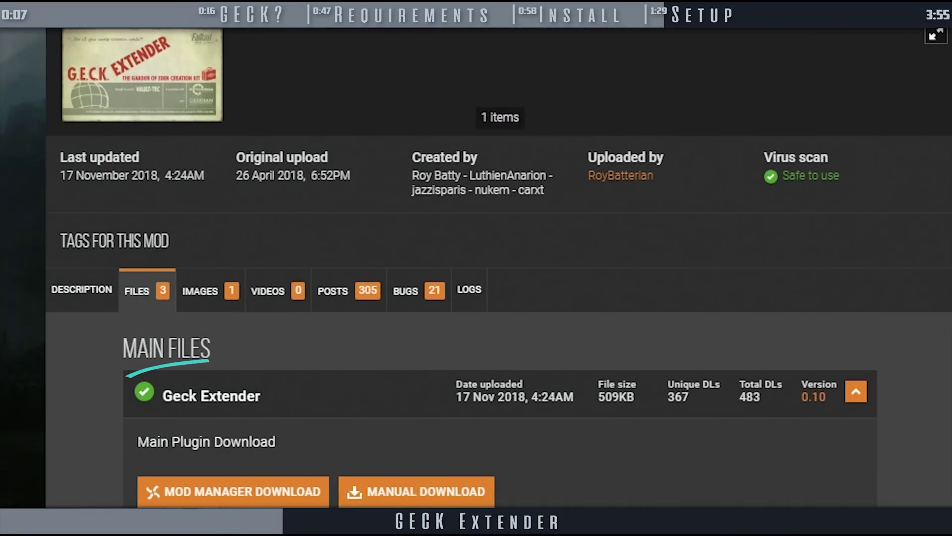
- Manually download the Geck Extender version 0.10 main file from the Files tab
left_click(434, 501)
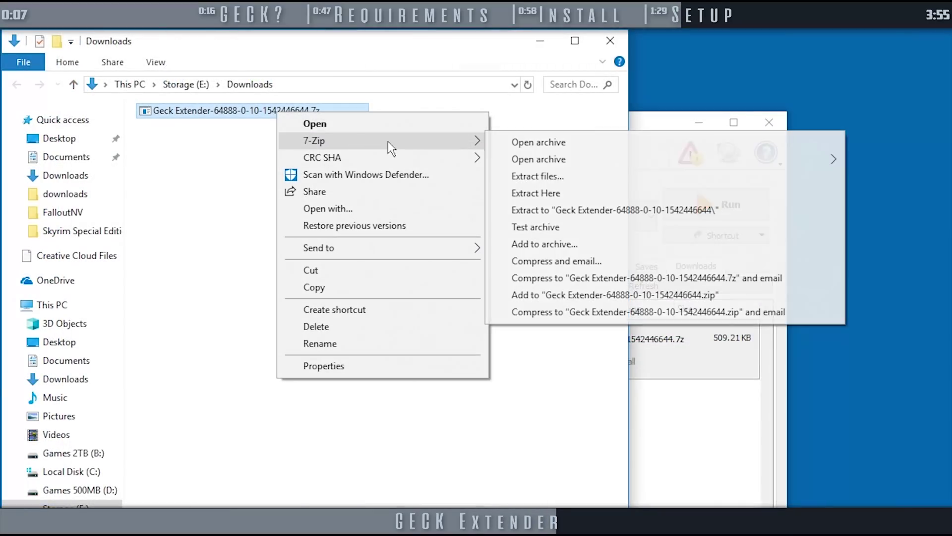
- Open the Geck Extender archive and copy its NVSE folder into Fallout New Vegas\Data
left_click(541, 140)
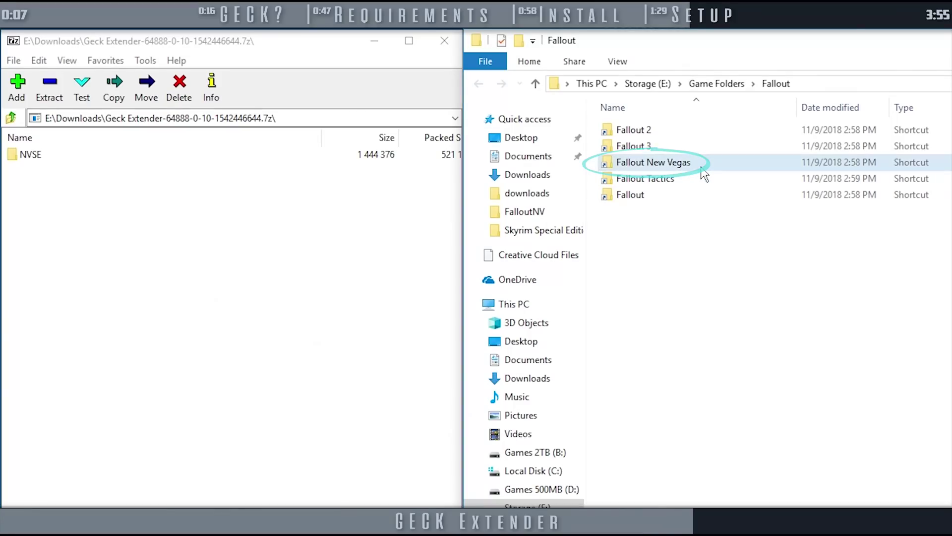
double_click(701, 164)
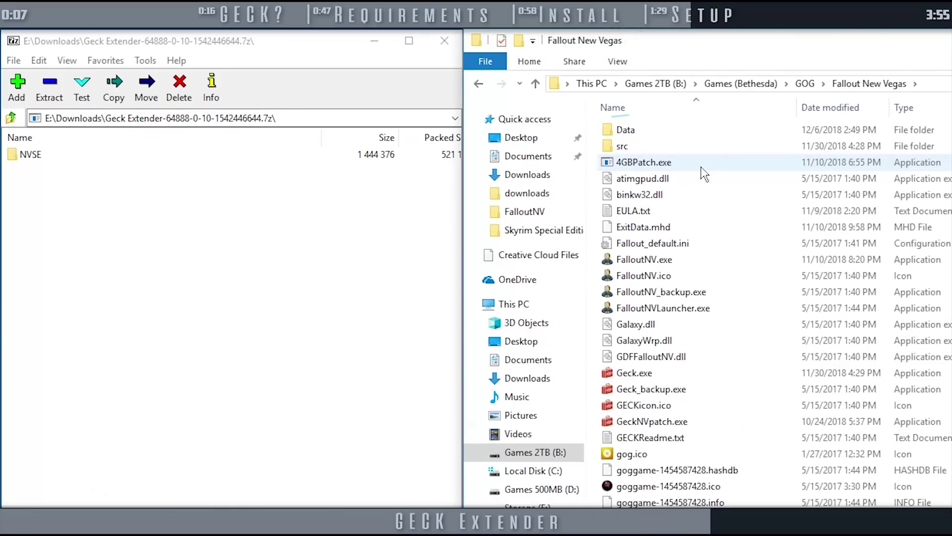
double_click(664, 129)
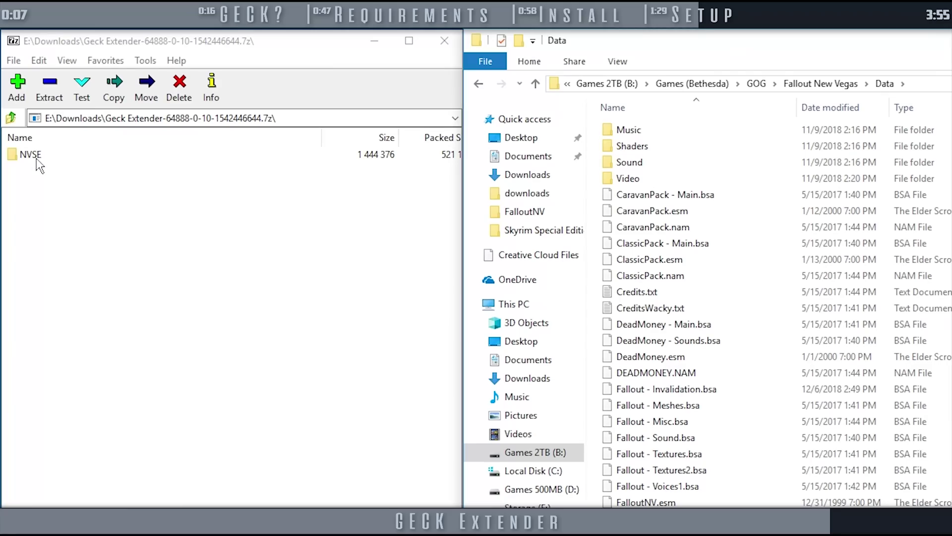
left_click_drag(37, 160, 58, 252)
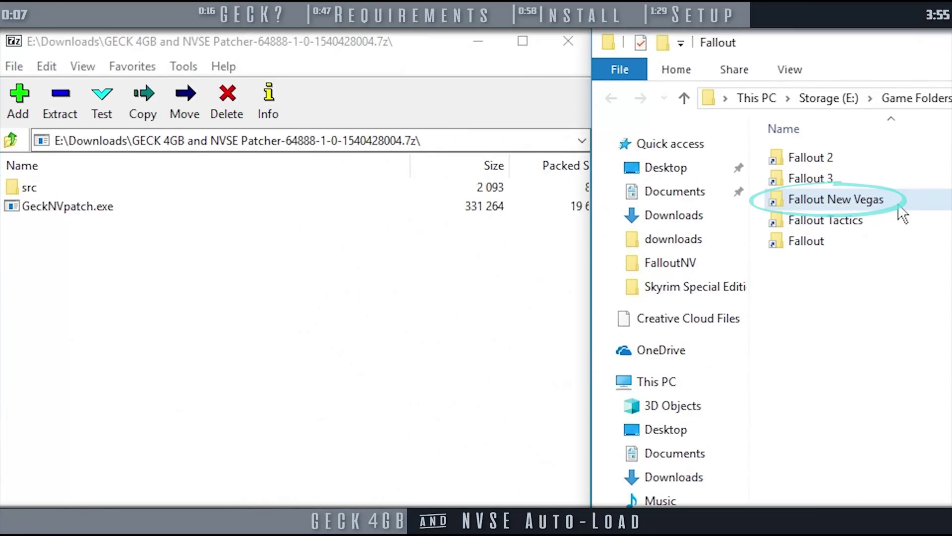
- Copy GeckNVpatch.exe from the patcher archive into the Fallout New Vegas folder and run it
double_click(843, 199)
left_click(97, 215)
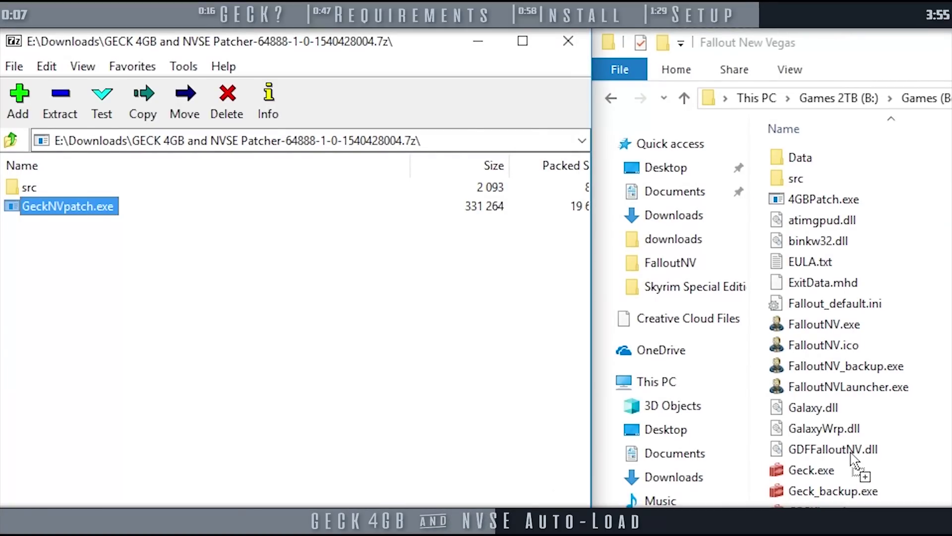
left_click_drag(853, 459, 873, 496)
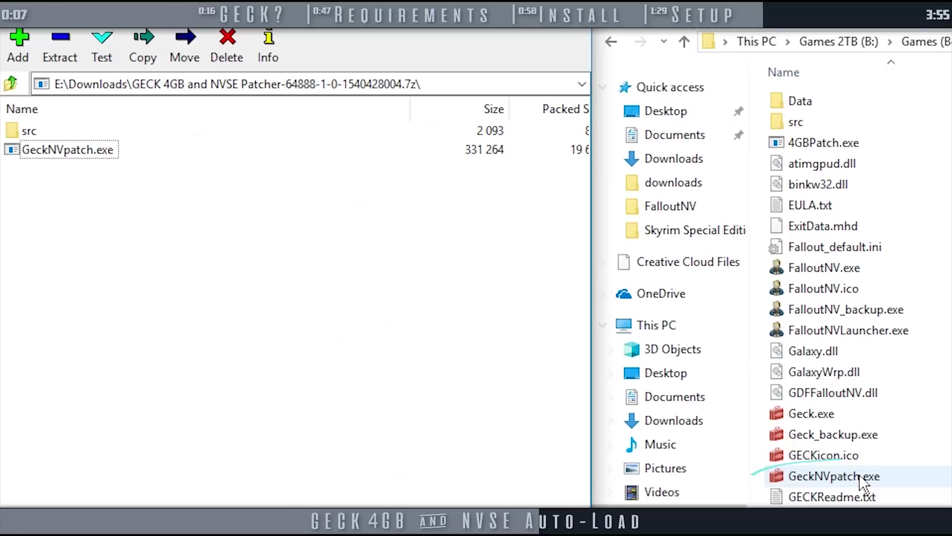
double_click(892, 478)
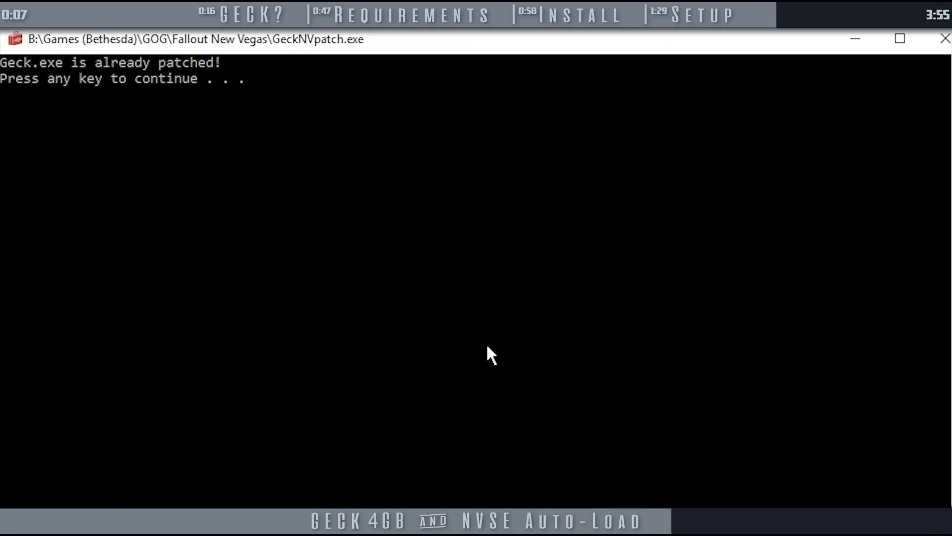
- Dismiss the patcher console and launch the patched Geck.exe from the game folder
key("Return")
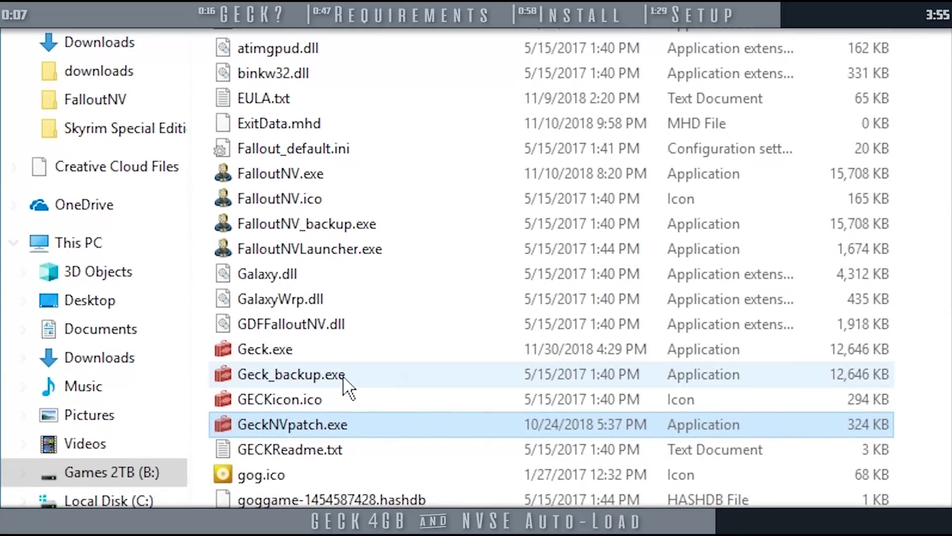
left_click(341, 349)
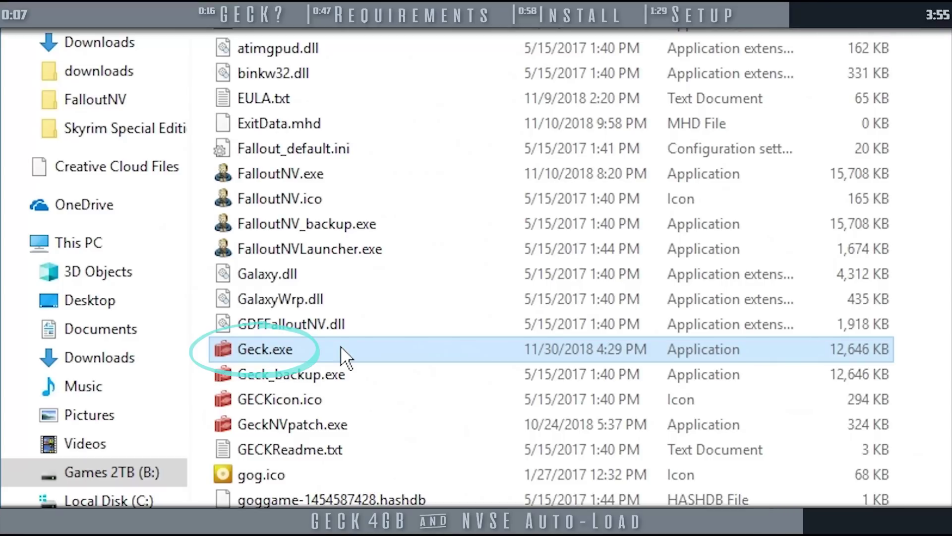
double_click(340, 347)
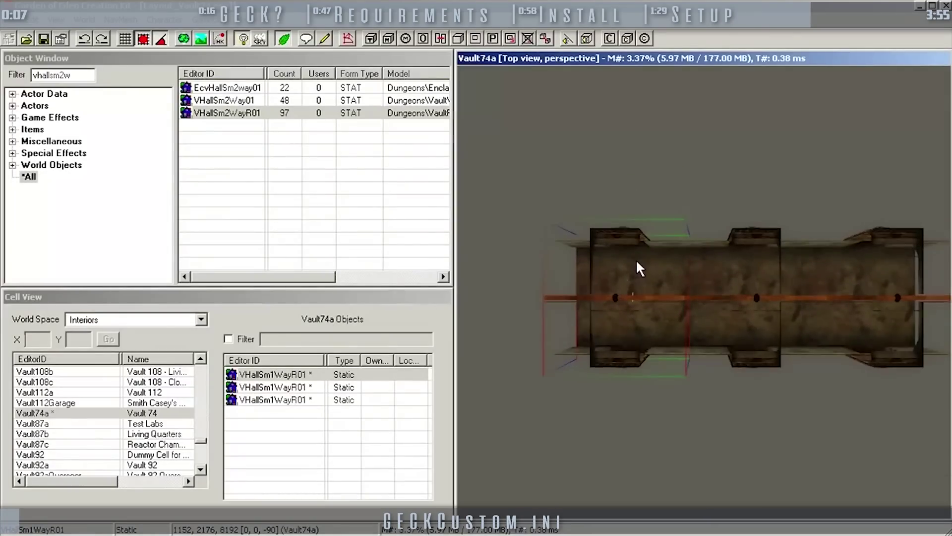
- Replace the selected hall piece with the VHallSm2WayR01 two-way junction
middle_click_drag(640, 268, 682, 234)
key("ctrl+f")
left_click(267, 77)
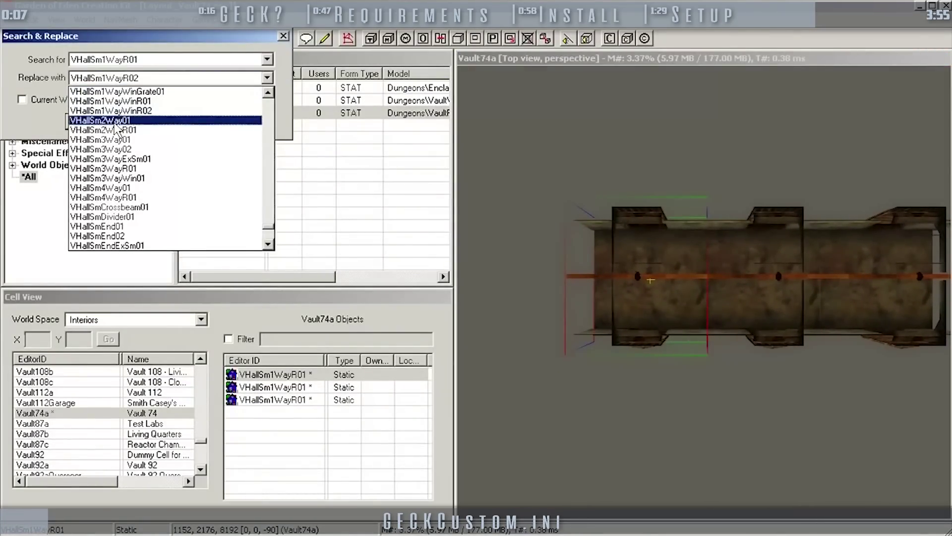
left_click(170, 123)
left_click(93, 121)
left_click(488, 332)
- Duplicate the junction, move the copy up into an L, and swap it for an end cap
key("ctrl+d")
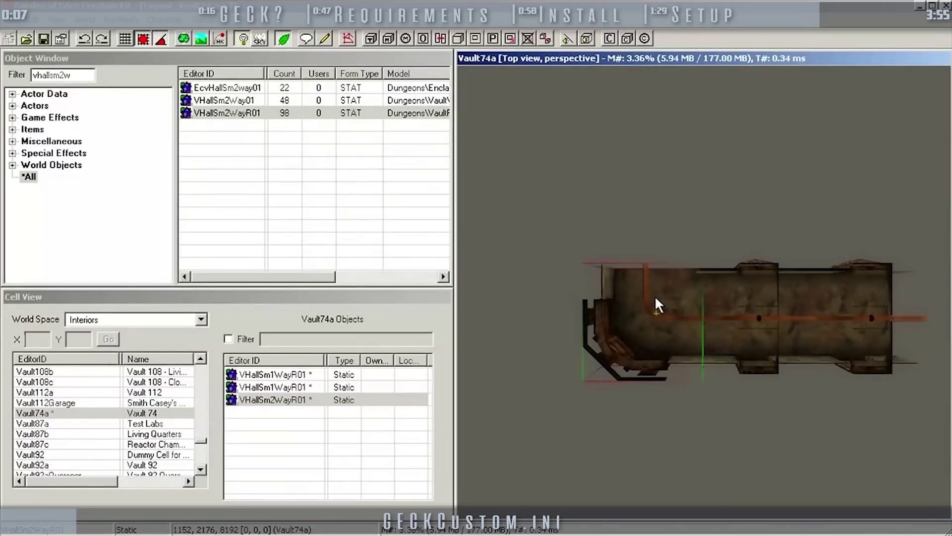
left_click_drag(654, 296, 635, 264)
key("ctrl+f")
left_click(267, 77)
left_click(124, 208)
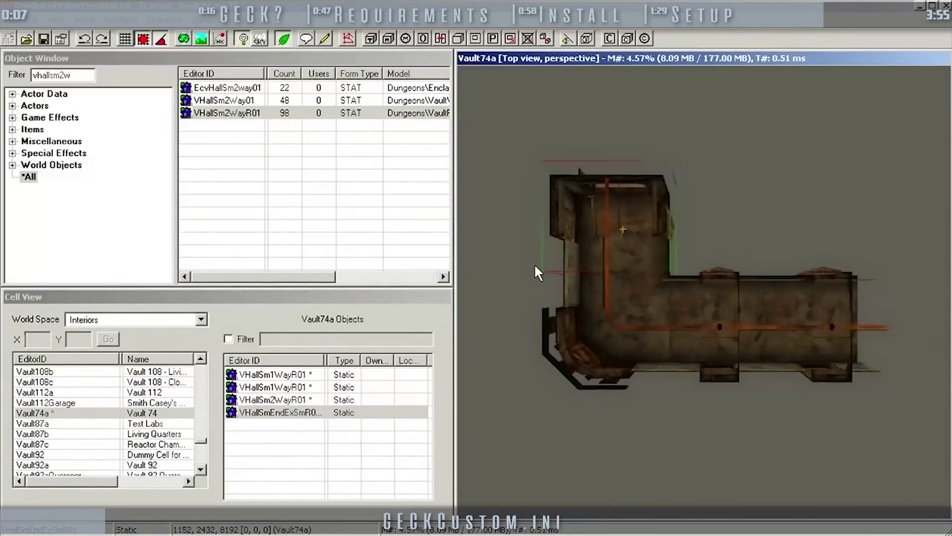
scroll(534, 263, "up", 3)
- Duplicate a hall piece and replace the copy with VHallSmStairsR01
key("ctrl+d")
key("ctrl+f")
left_click(267, 78)
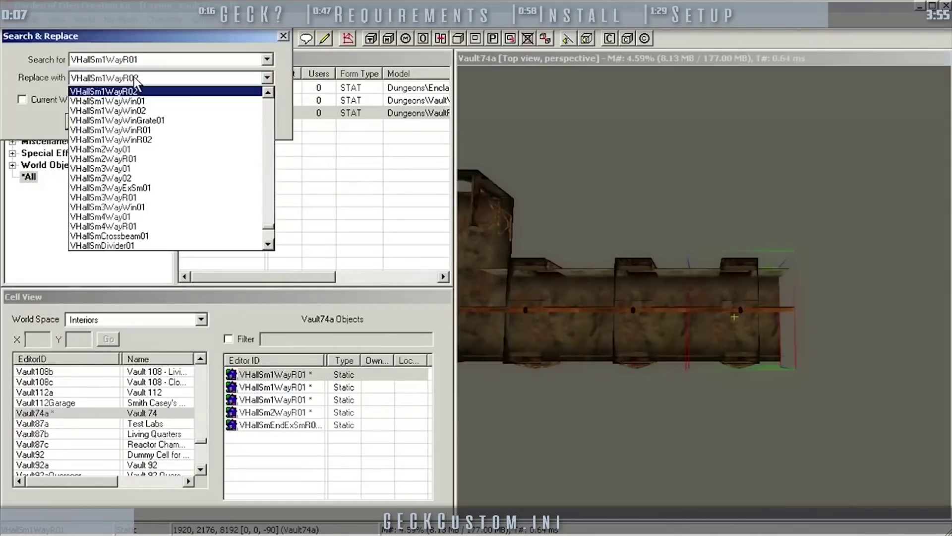
scroll(149, 149, "down", 3)
left_click(124, 155)
left_click(94, 121)
- Duplicate the VHallSm2WayR01 junction and position the copy in the hallway
middle_click_drag(644, 296, 837, 292, "shift")
left_click(777, 296)
key("ctrl+d")
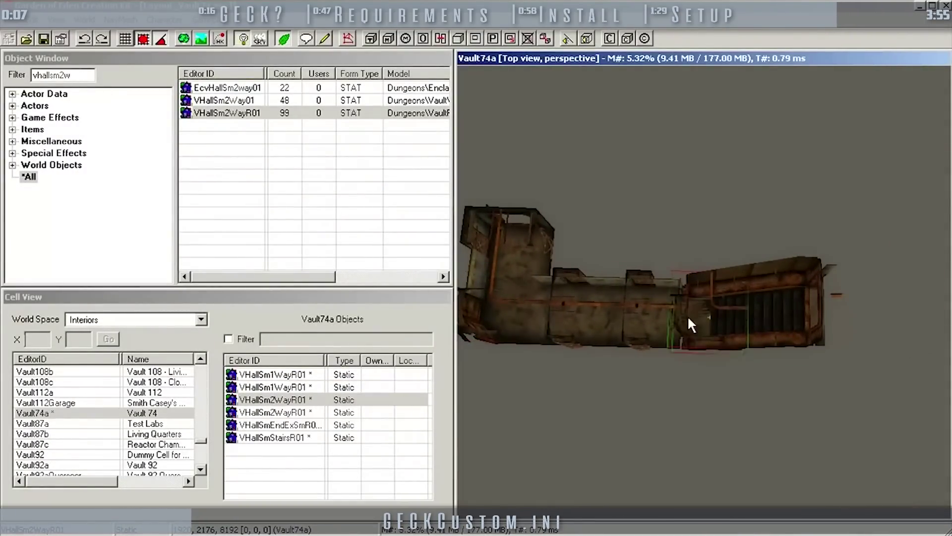
middle_click_drag(687, 315, 686, 221, "shift")
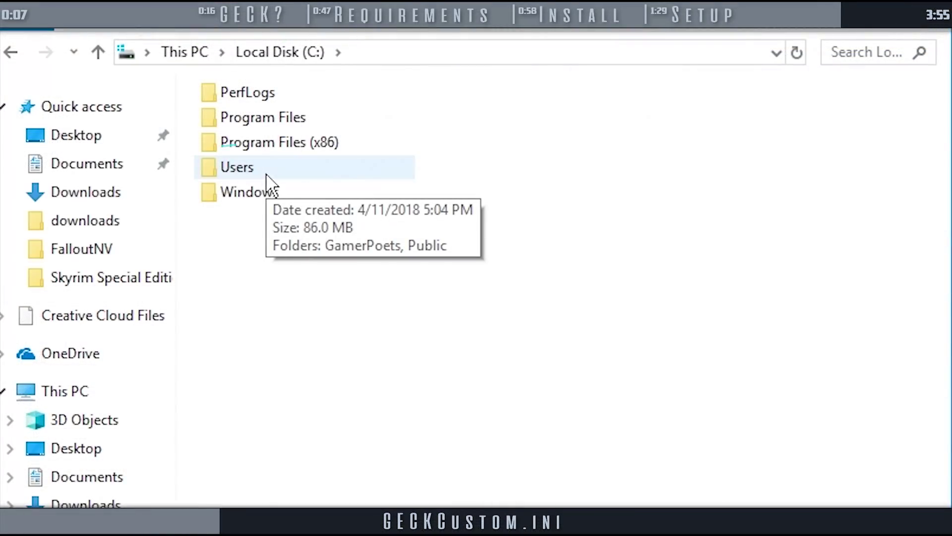
- Browse C:\Users, your profile, Documents\My Games\FalloutNV and select GECKCustom.ini
left_click(266, 168)
double_click(266, 171)
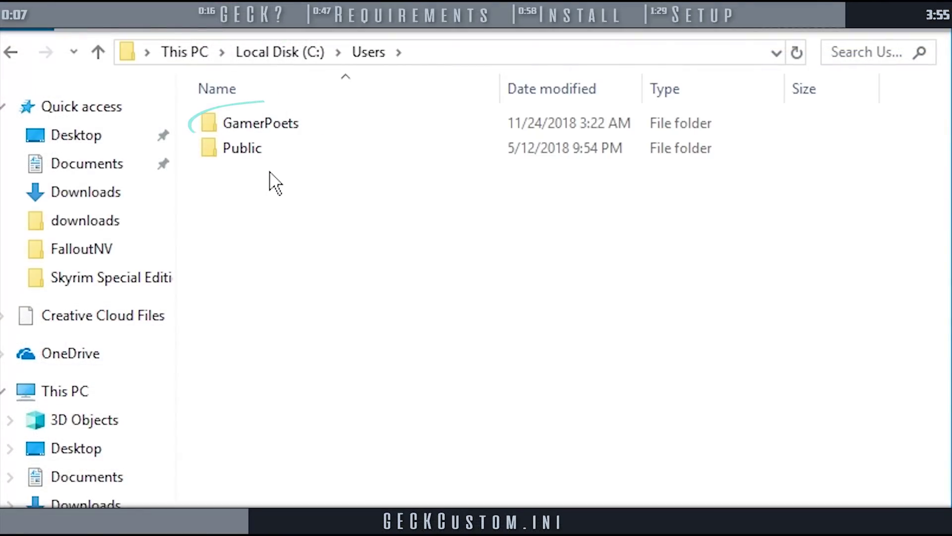
double_click(290, 129)
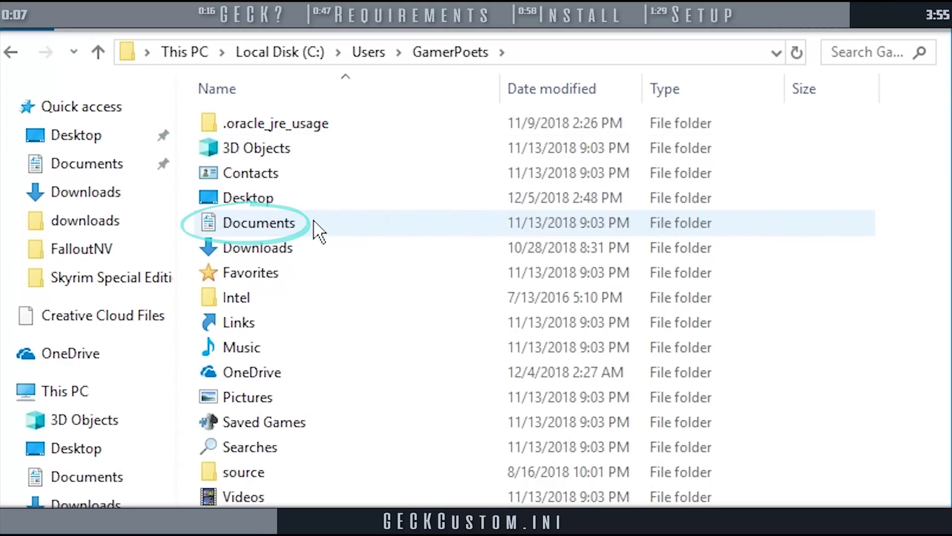
double_click(312, 224)
double_click(323, 175)
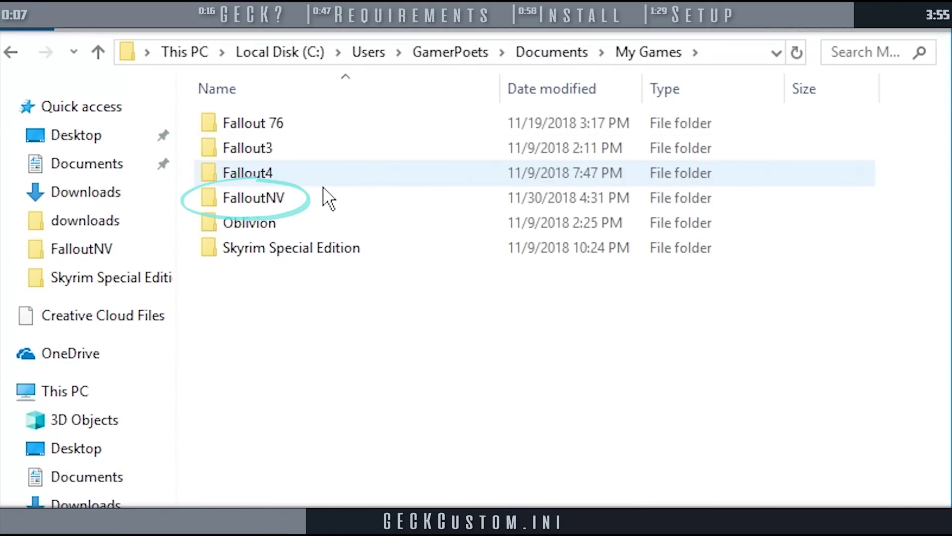
double_click(327, 198)
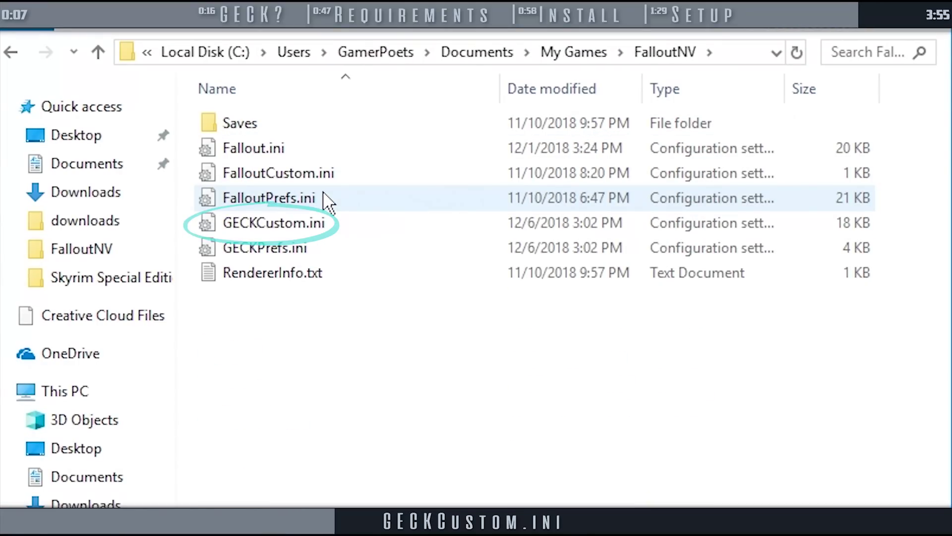
left_click(344, 221)
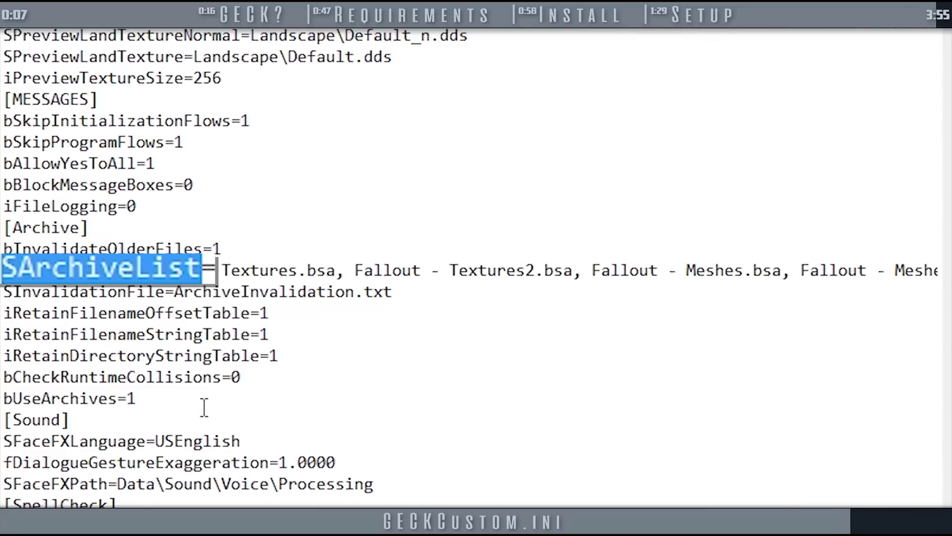
- Select the whole SArchiveList value in GECKCustom.ini so it can be replaced
left_click_drag(948, 289, 55, 289)
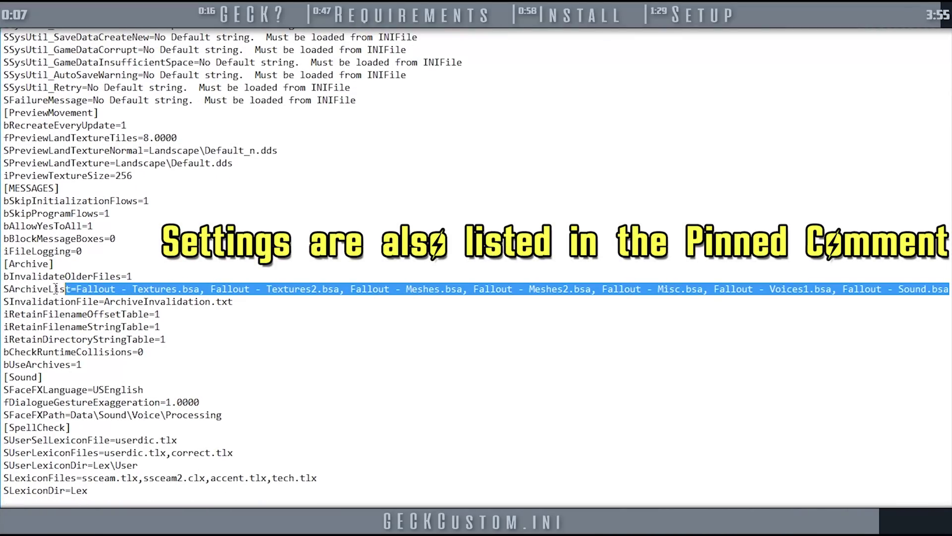